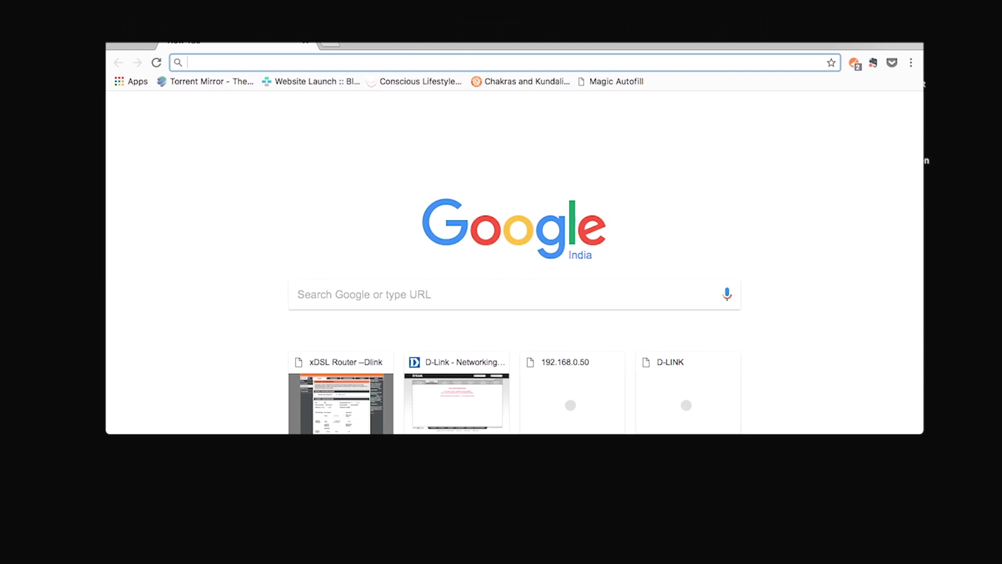
# Step: Enlarge the Chrome window and load the router login page at 192.168.1.1
pyautogui.doubleClick(149, 45)
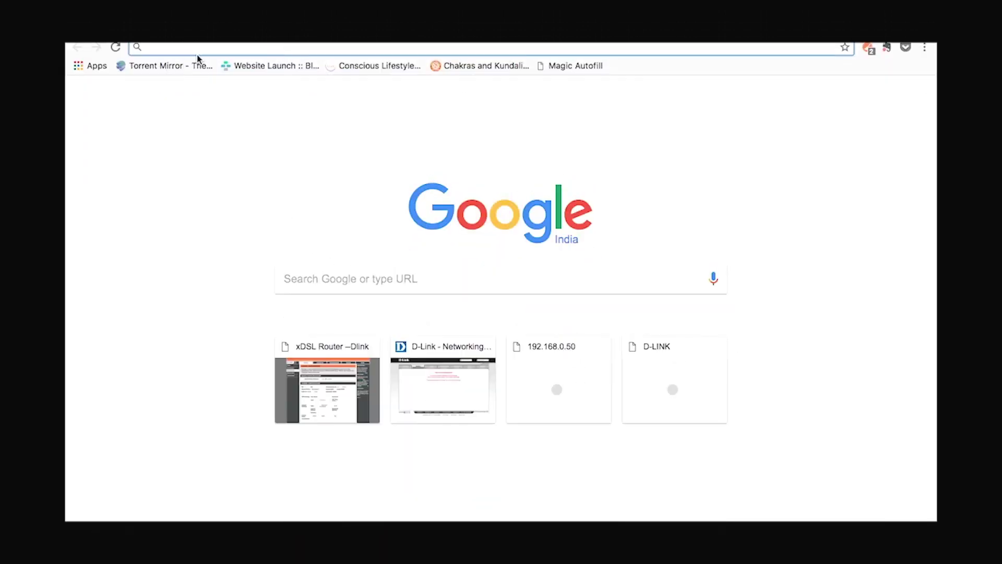
pyautogui.write('1')
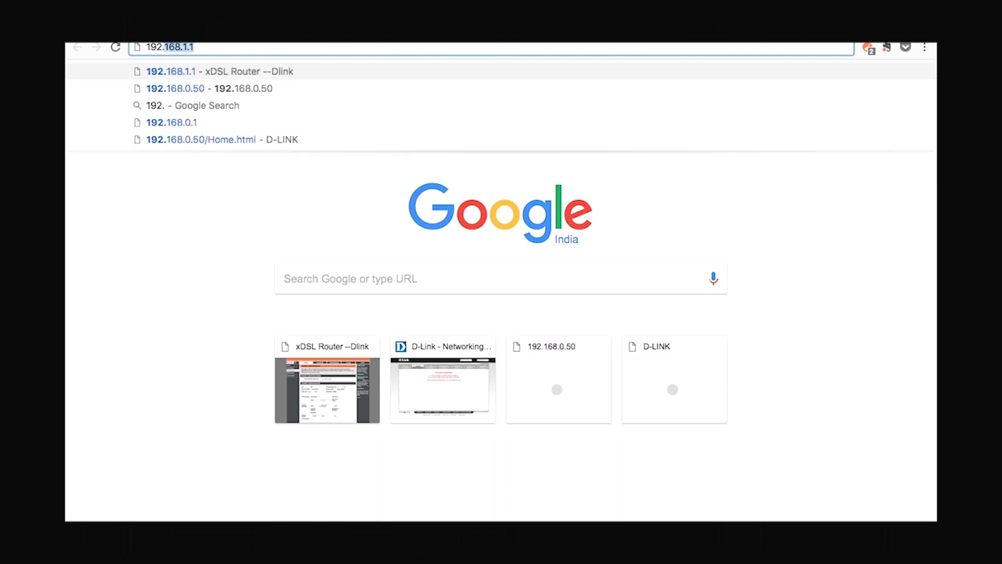
pyautogui.write('92.168.1.')
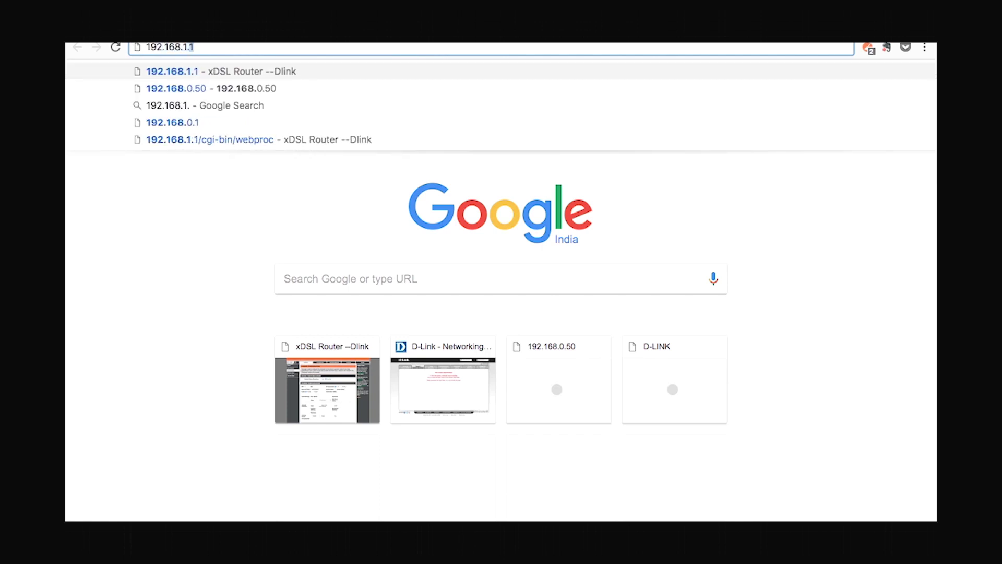
pyautogui.write('1')
pyautogui.press('Return')
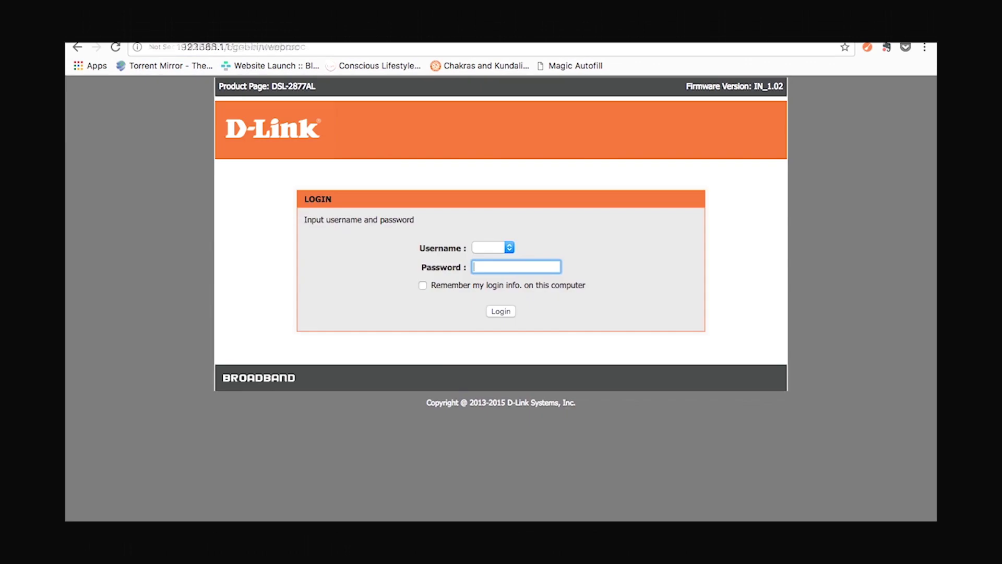
# Step: Log in to the router as admin, entering the account password
pyautogui.click(508, 246)
pyautogui.click(500, 248)
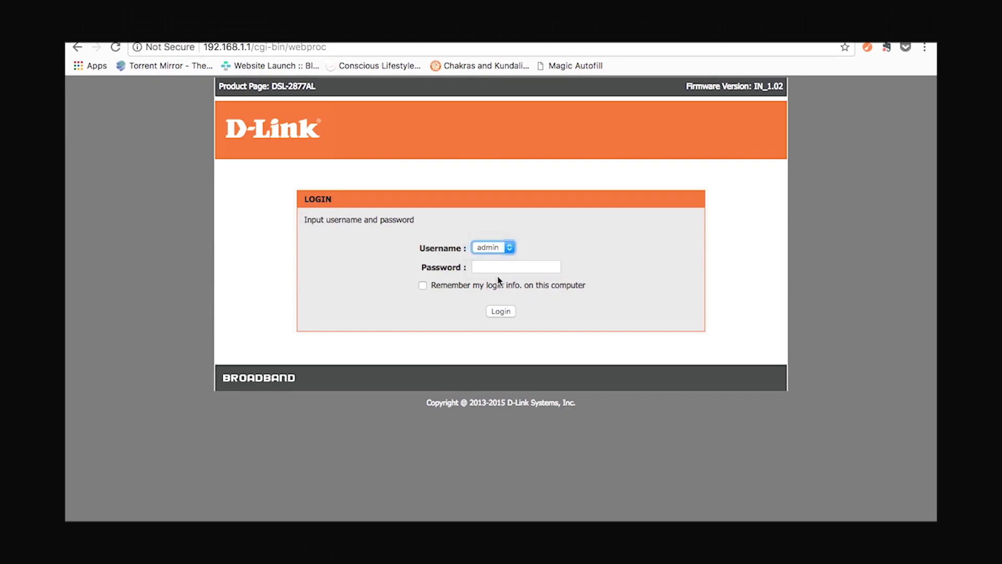
pyautogui.click(500, 267)
pyautogui.write('admin')
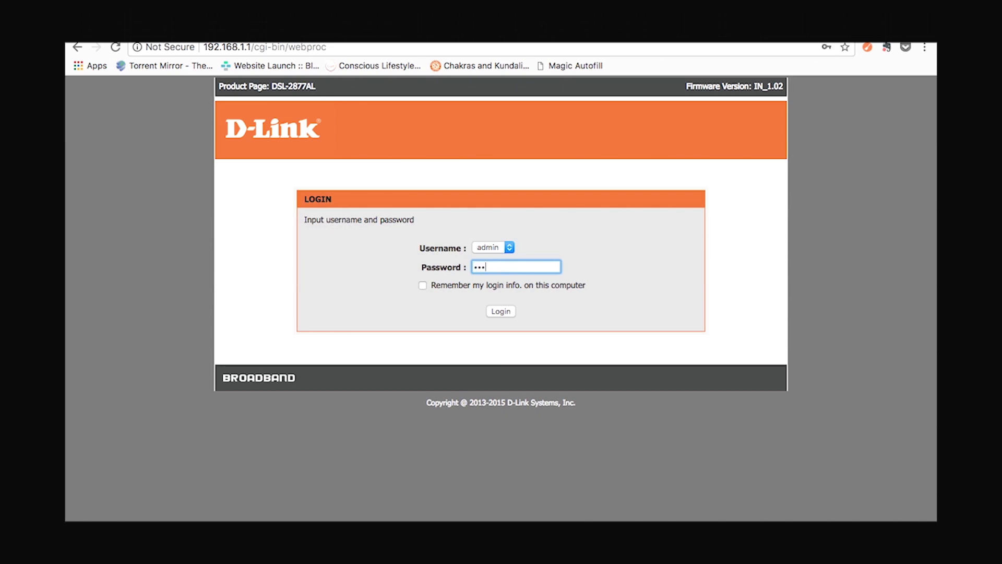
pyautogui.click(509, 312)
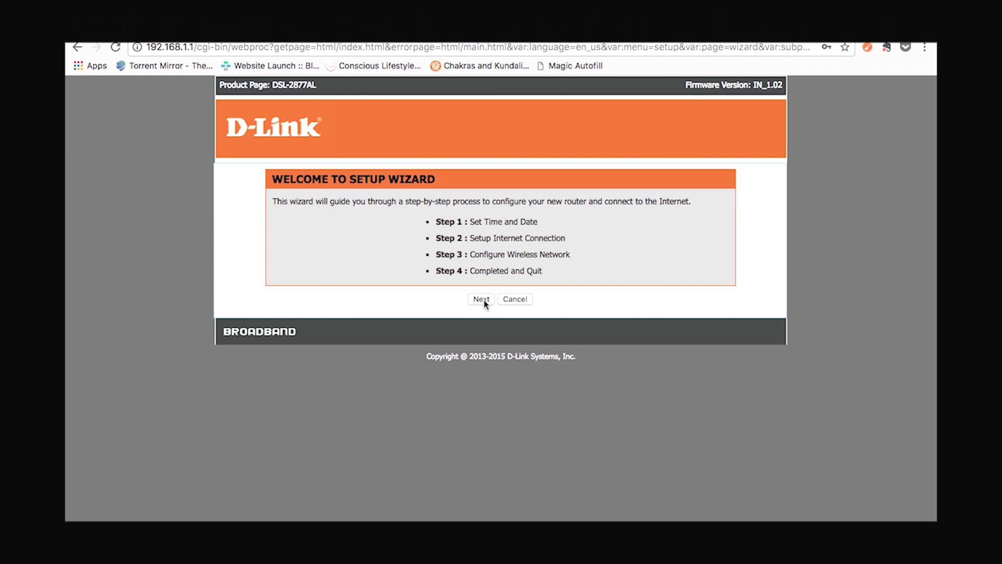
# Step: In the wizard's time step, set the 1st NTP server to ntp1.dlink.com and disable daylight saving
pyautogui.click(482, 300)
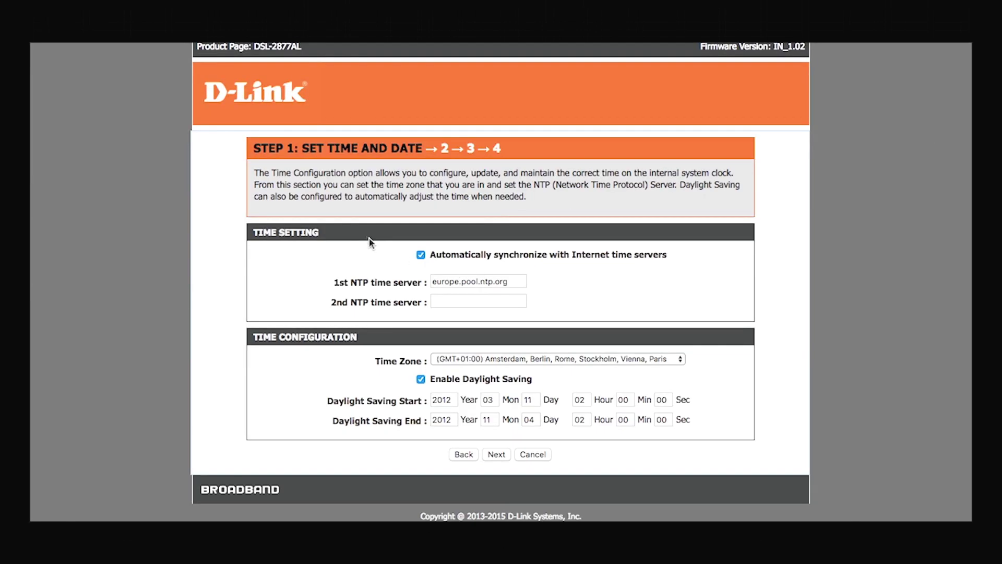
pyautogui.doubleClick(516, 282)
pyautogui.press('BackSpace')
pyautogui.press('BackSpace')
pyautogui.press('BackSpace')
pyautogui.press('BackSpace')
pyautogui.press('BackSpace')
pyautogui.press('BackSpace')
pyautogui.press('BackSpace')
pyautogui.press('BackSpace')
pyautogui.press('BackSpace')
pyautogui.press('BackSpace')
pyautogui.press('BackSpace')
pyautogui.press('BackSpace')
pyautogui.press('BackSpace')
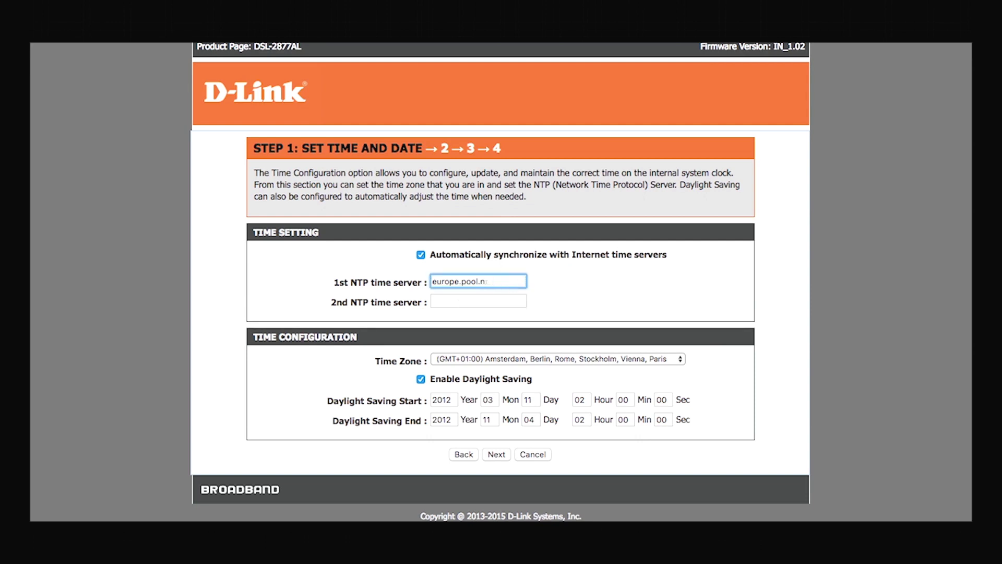
pyautogui.press('BackSpace')
pyautogui.press('BackSpace')
pyautogui.press('BackSpace')
pyautogui.press('BackSpace')
pyautogui.write('ntp1.dlink.com')
pyautogui.click(421, 379)
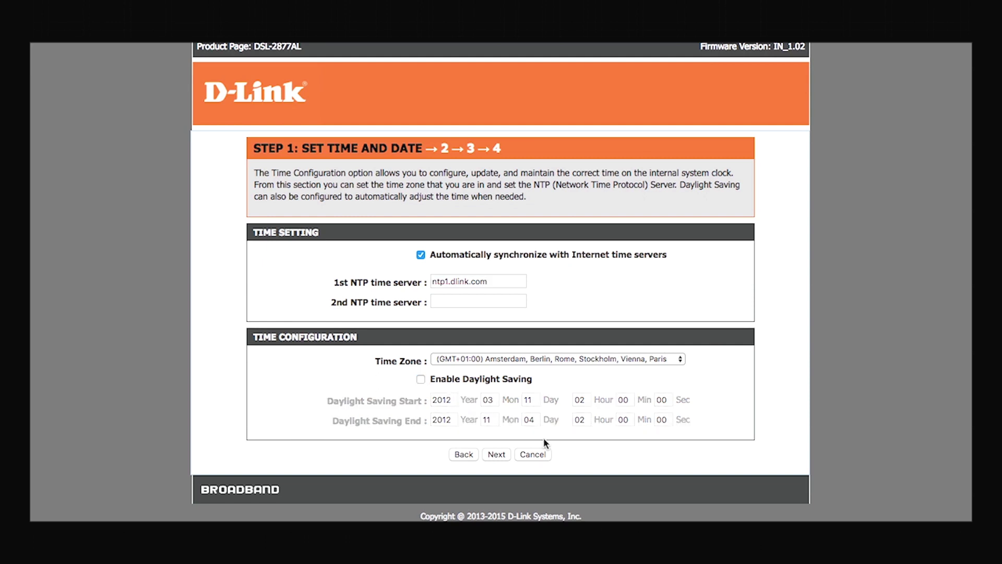
# Step: Select Country India and ISP BSNL, keeping DSL as the WAN mode
pyautogui.click(499, 455)
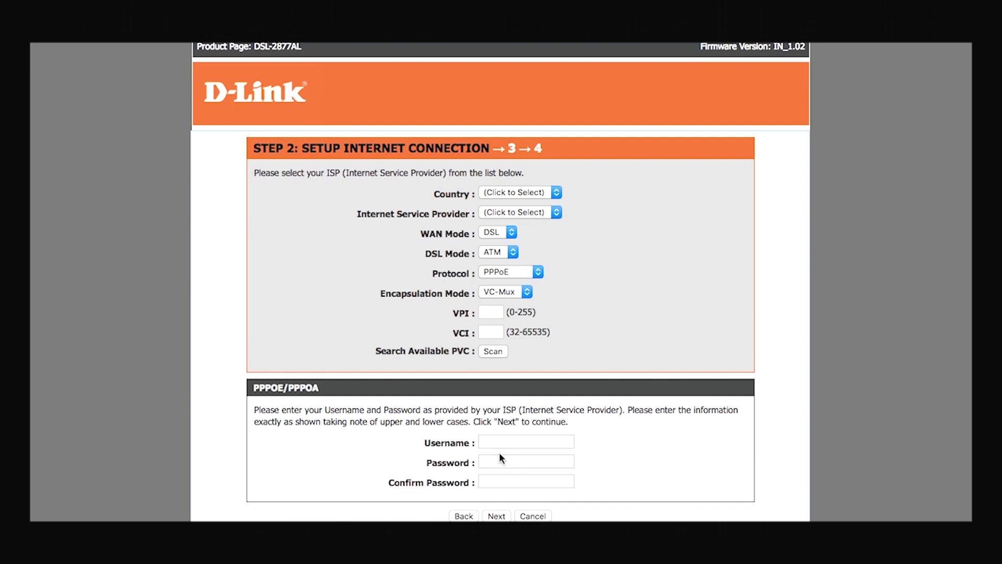
pyautogui.click(539, 195)
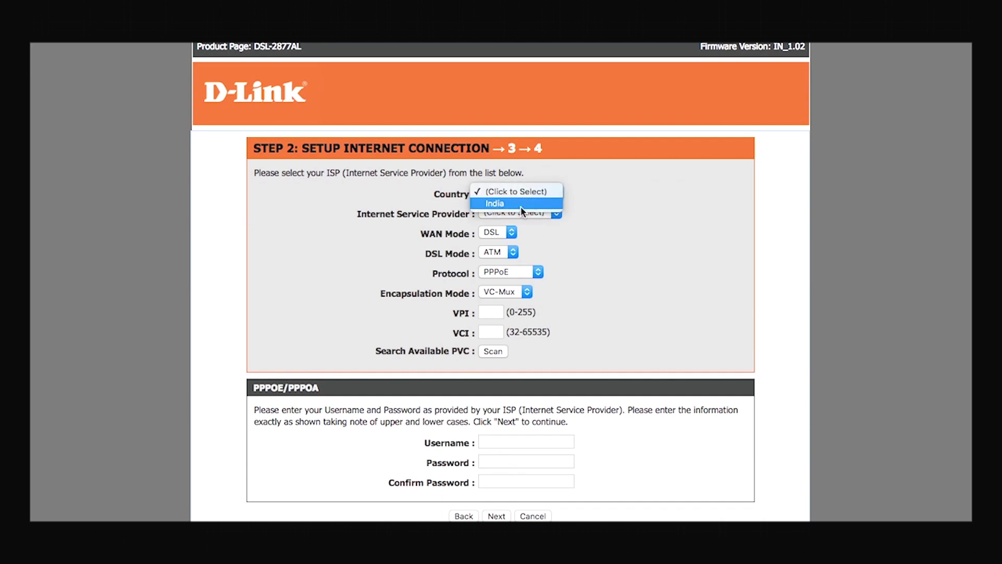
pyautogui.click(520, 205)
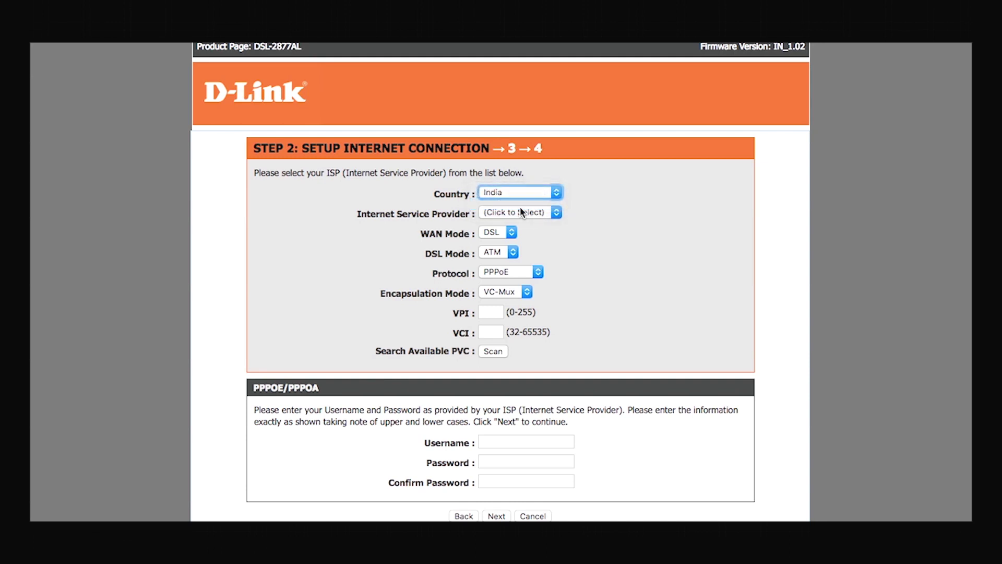
pyautogui.click(511, 212)
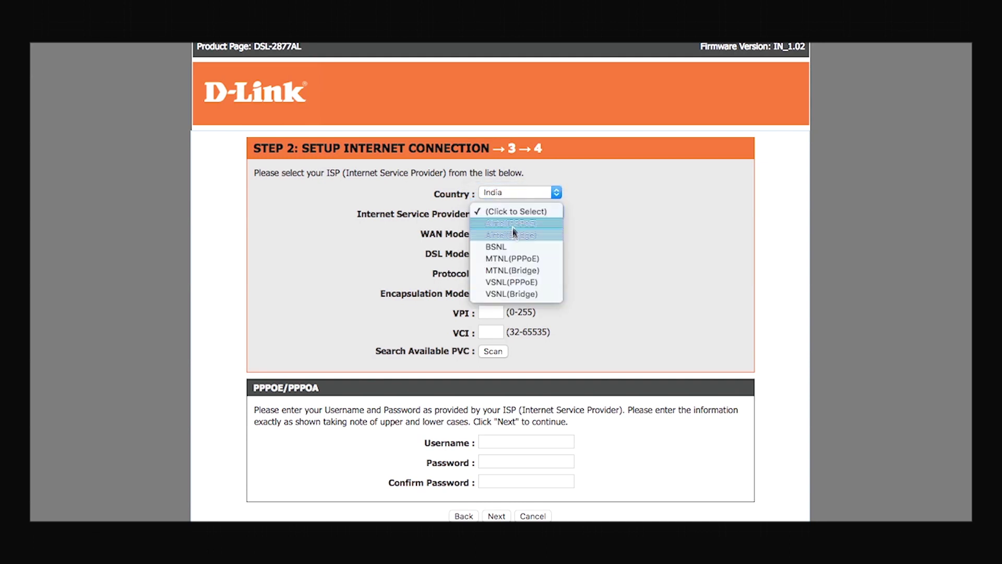
pyautogui.click(509, 248)
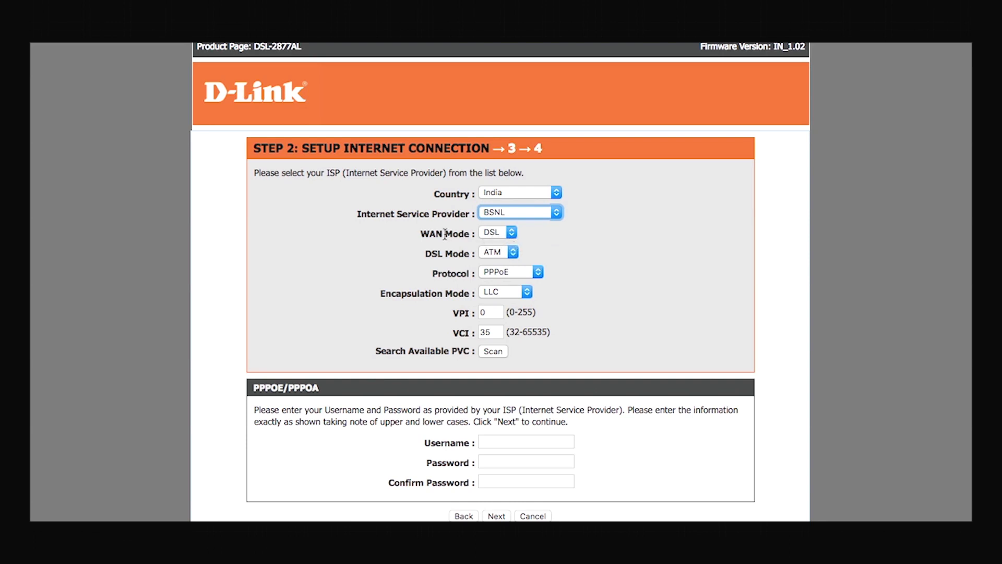
pyautogui.click(499, 231)
pyautogui.click(499, 230)
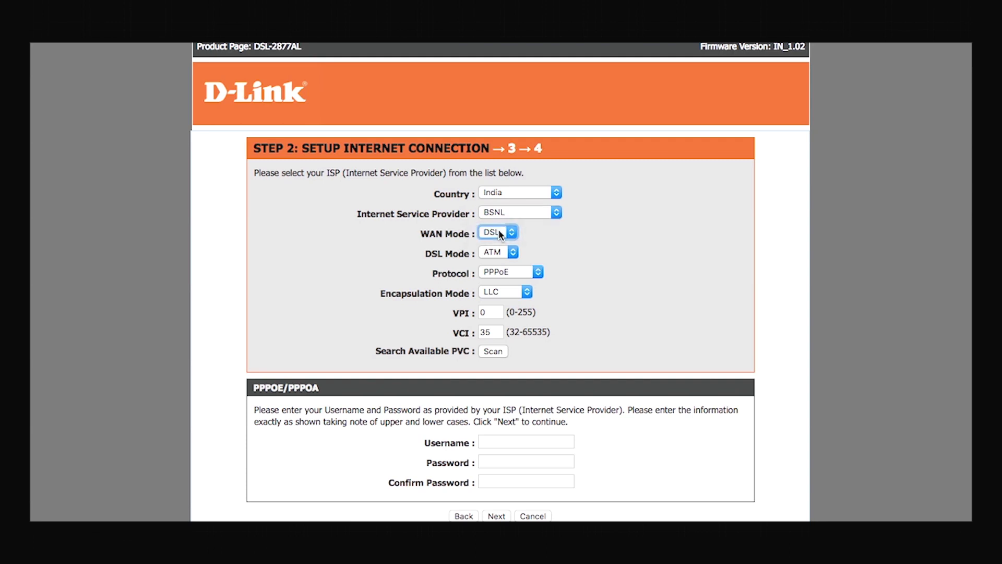
# Step: Enter the PPPoE username, password and confirmation, then proceed to wireless setup
pyautogui.scroll(-1, 497, 434)
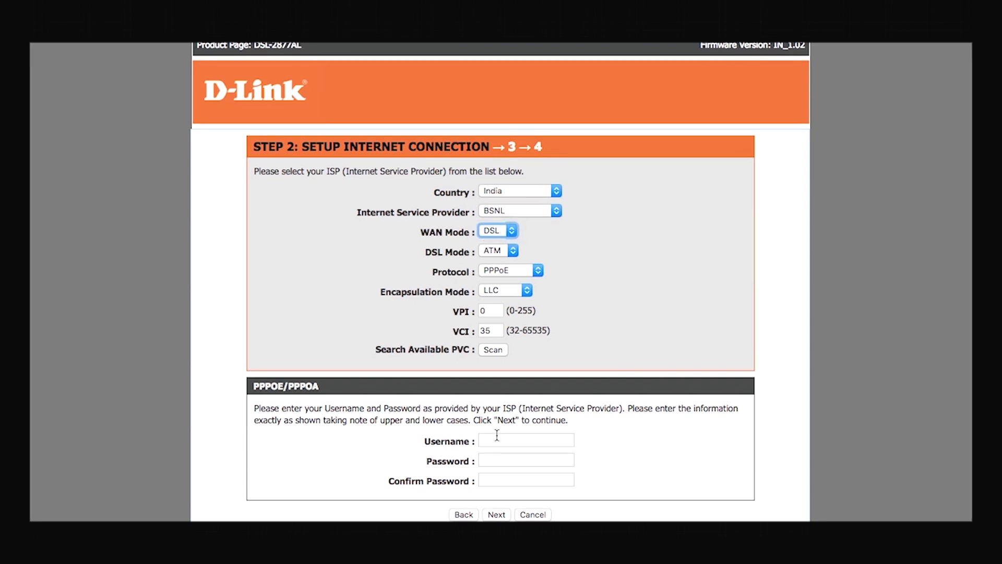
pyautogui.click(496, 438)
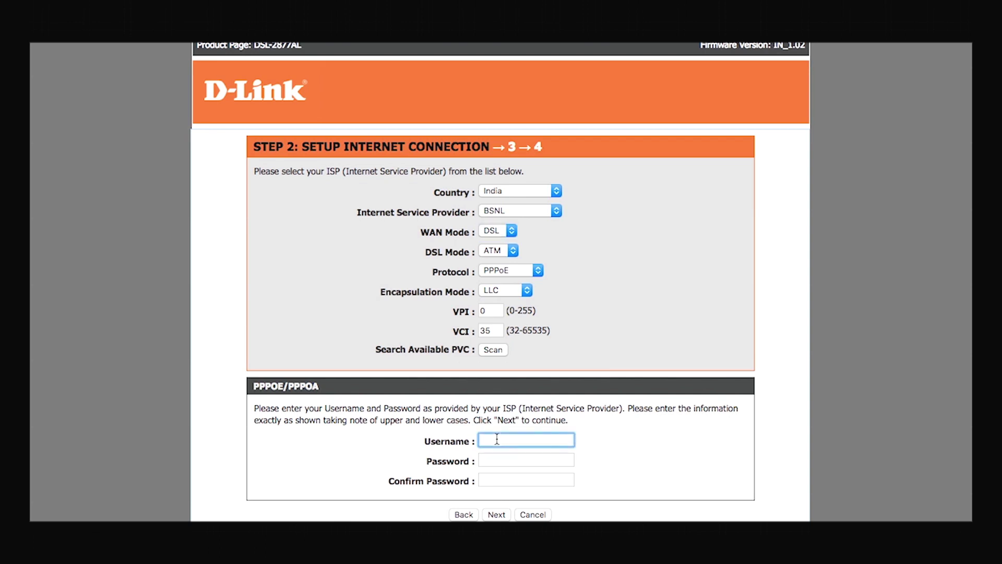
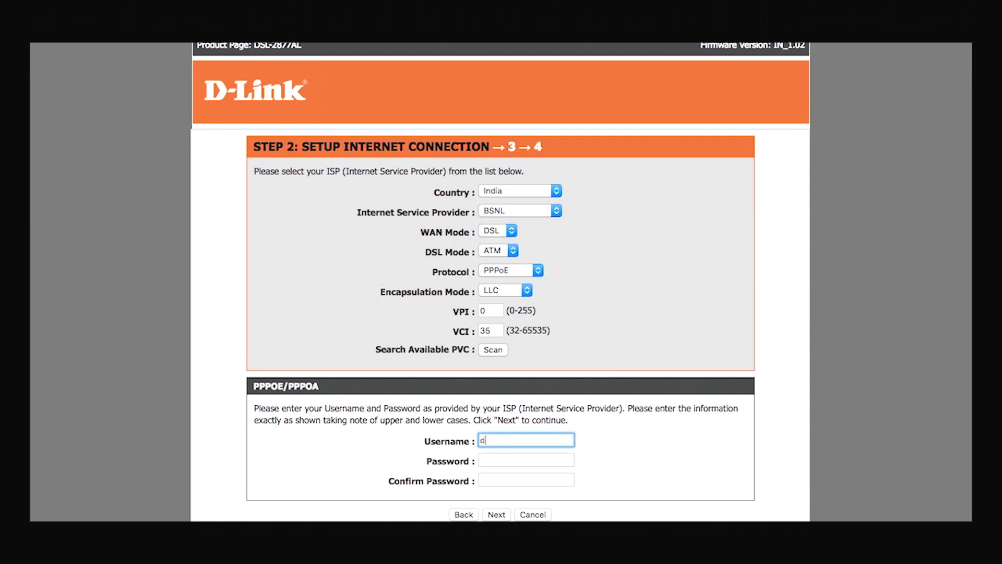
pyautogui.click(550, 465)
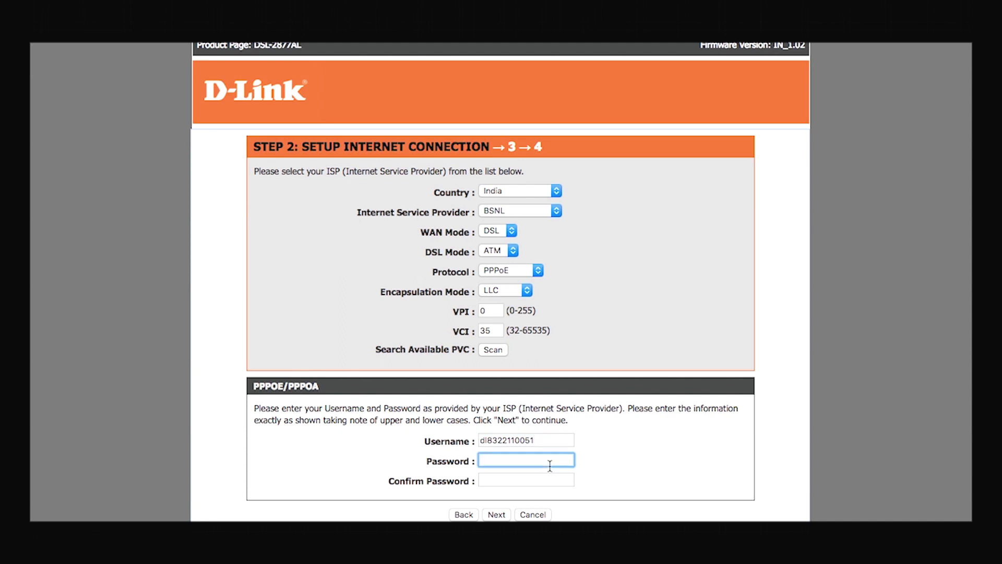
pyautogui.write('••••••••')
pyautogui.press('Tab')
pyautogui.write('••')
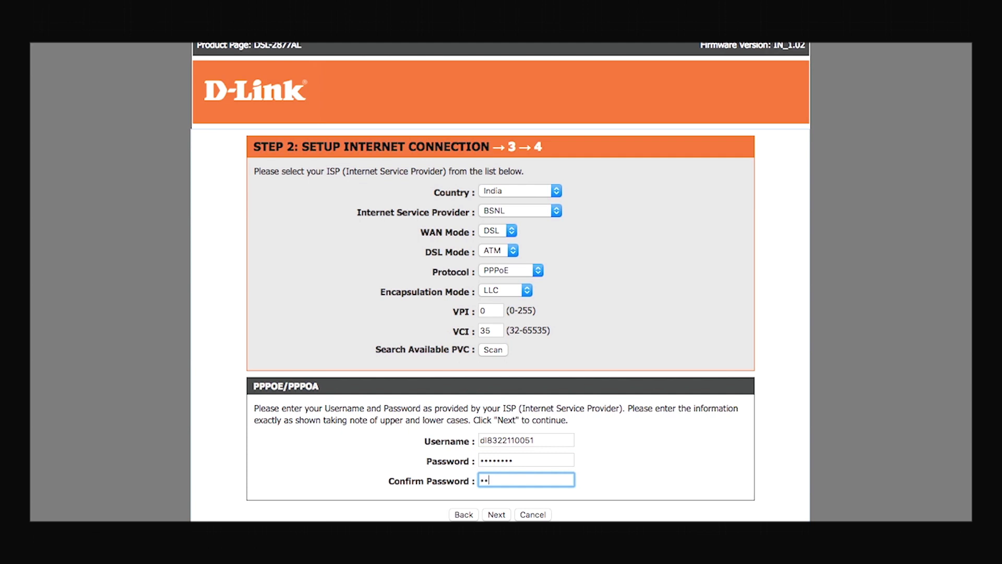
pyautogui.write('••••••')
pyautogui.click(497, 515)
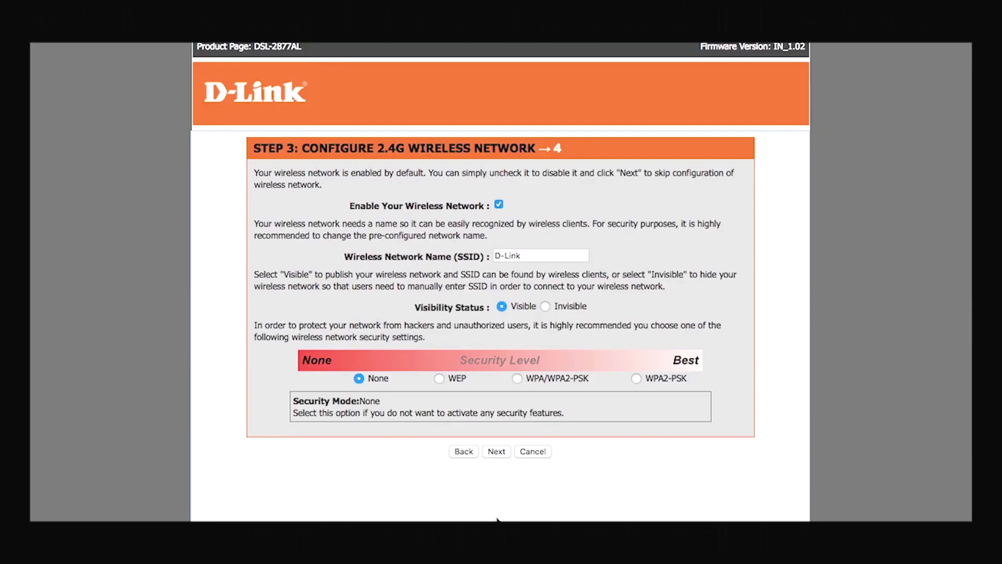
# Step: Rename the 2.4G SSID to D-Link123 and set WPA2-PSK with a new pre-shared key
pyautogui.scroll(-2, 497, 517)
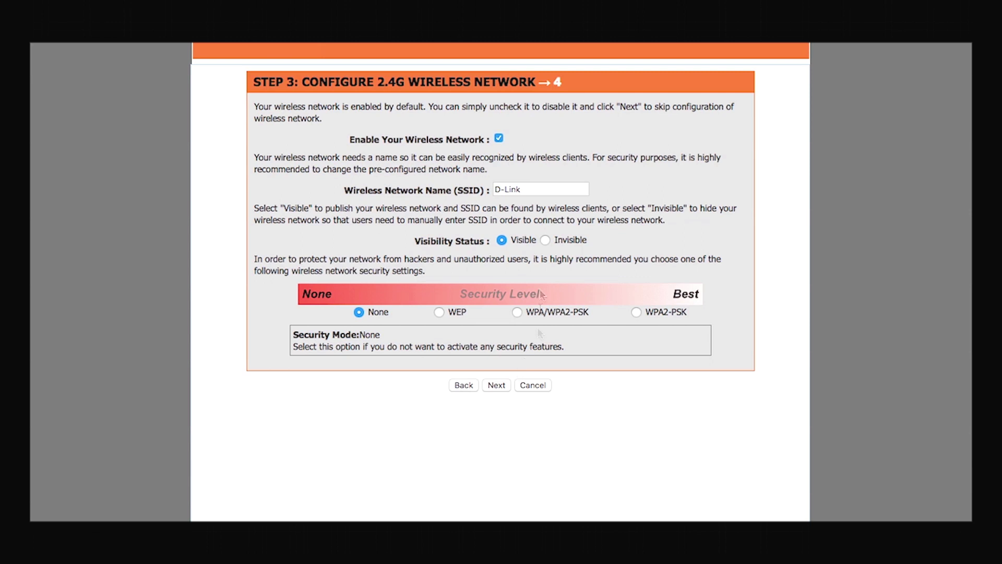
pyautogui.click(538, 189)
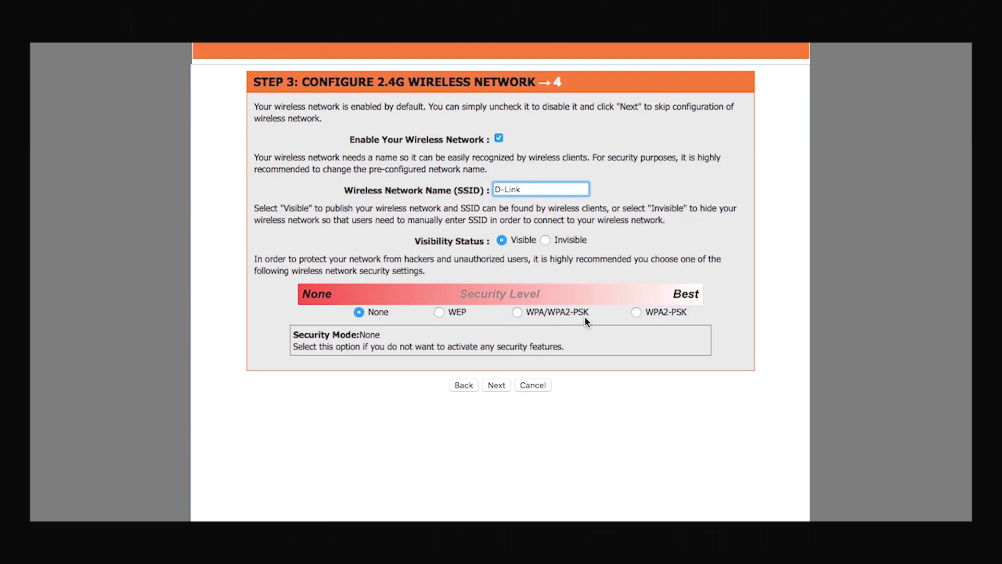
pyautogui.write('123')
pyautogui.click(641, 317)
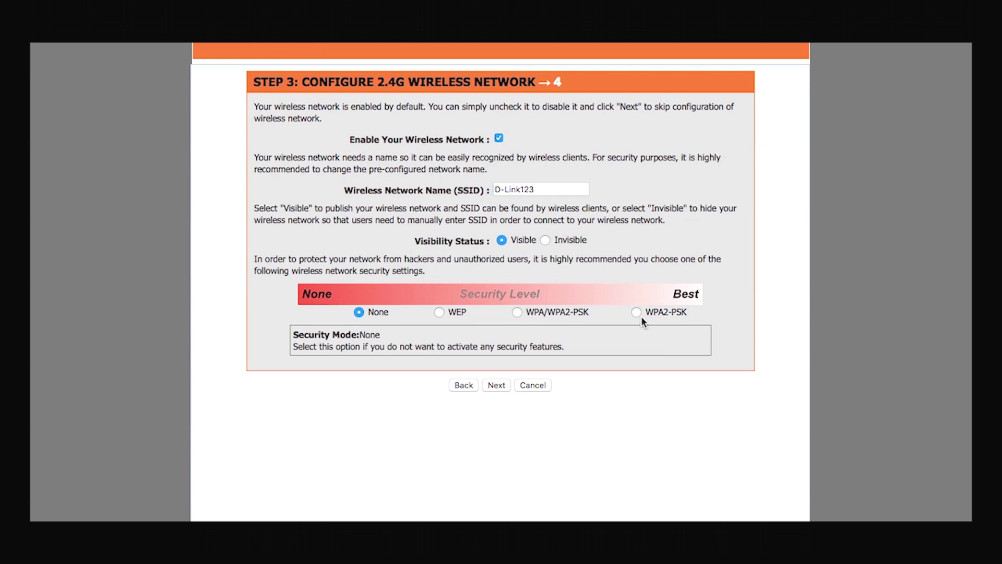
pyautogui.click(635, 311)
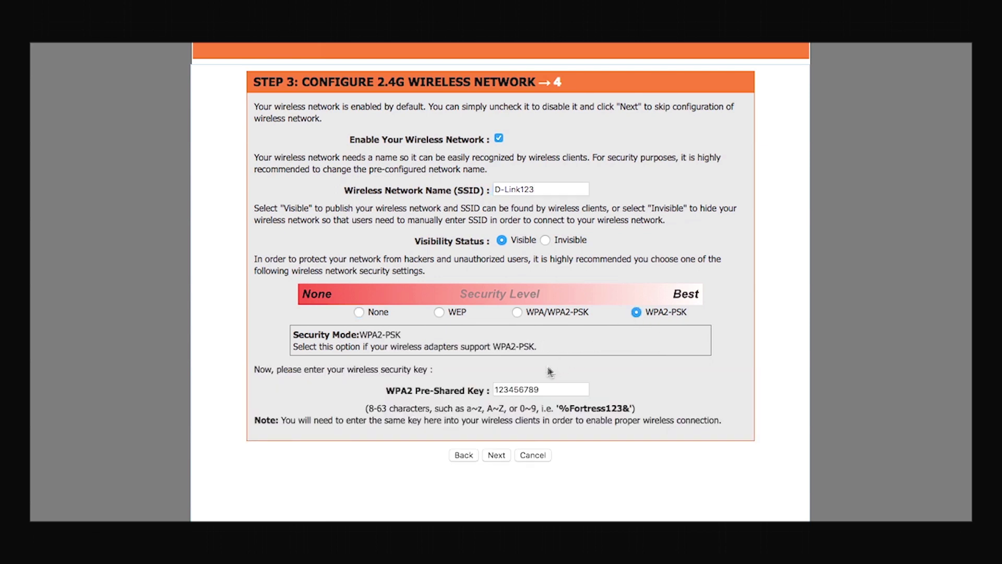
pyautogui.doubleClick(536, 391)
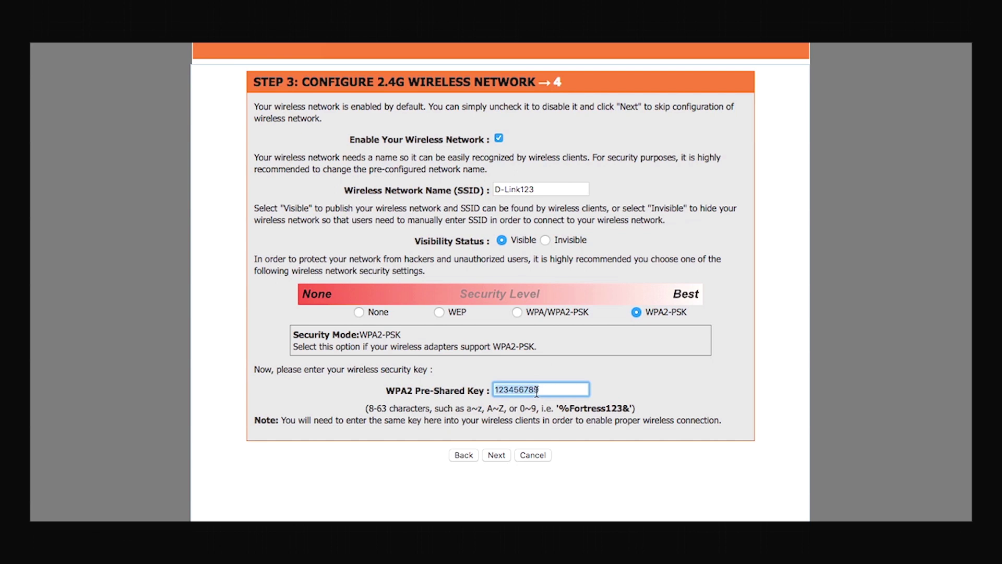
pyautogui.write('dlink@123')
pyautogui.click(499, 457)
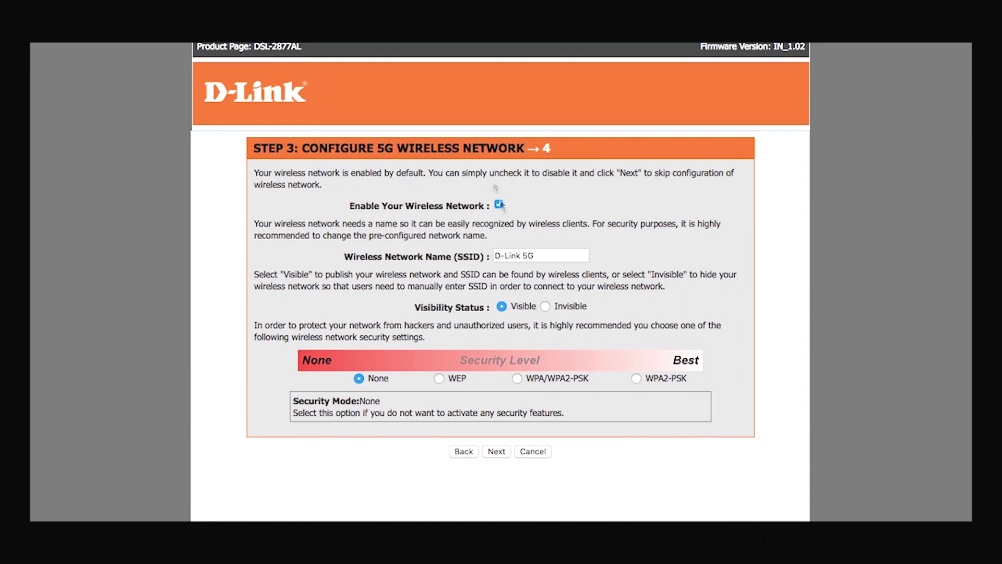
# Step: Disable the 5G wireless network, review the summary, and finish the wizard
pyautogui.click(499, 205)
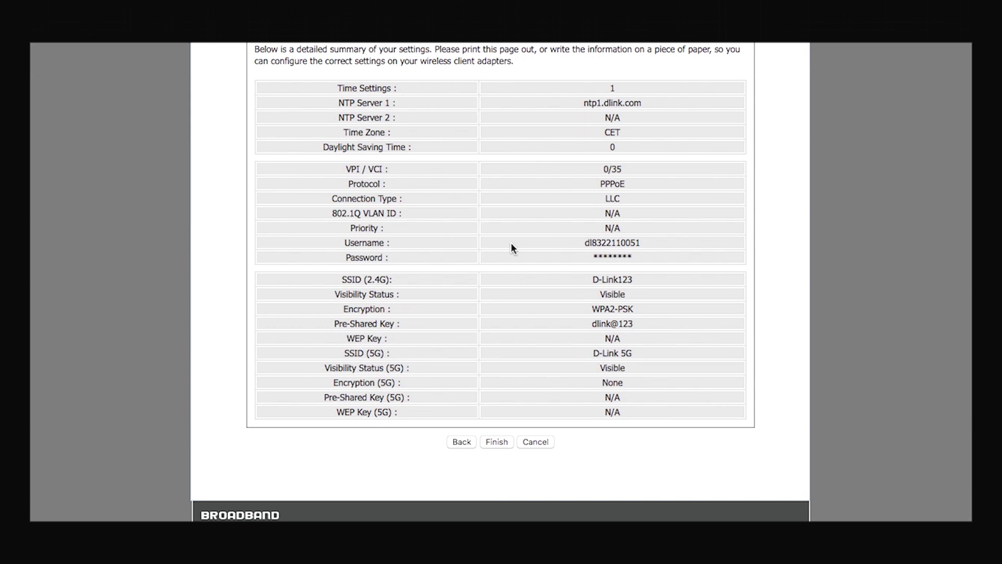
pyautogui.scroll(1, 512, 243)
pyautogui.scroll(-1, 512, 242)
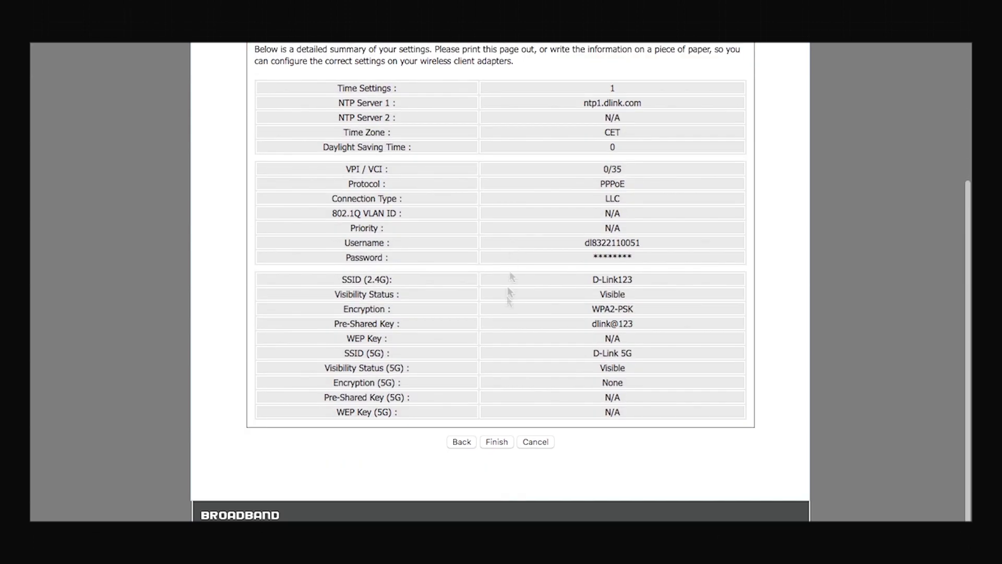
pyautogui.click(500, 441)
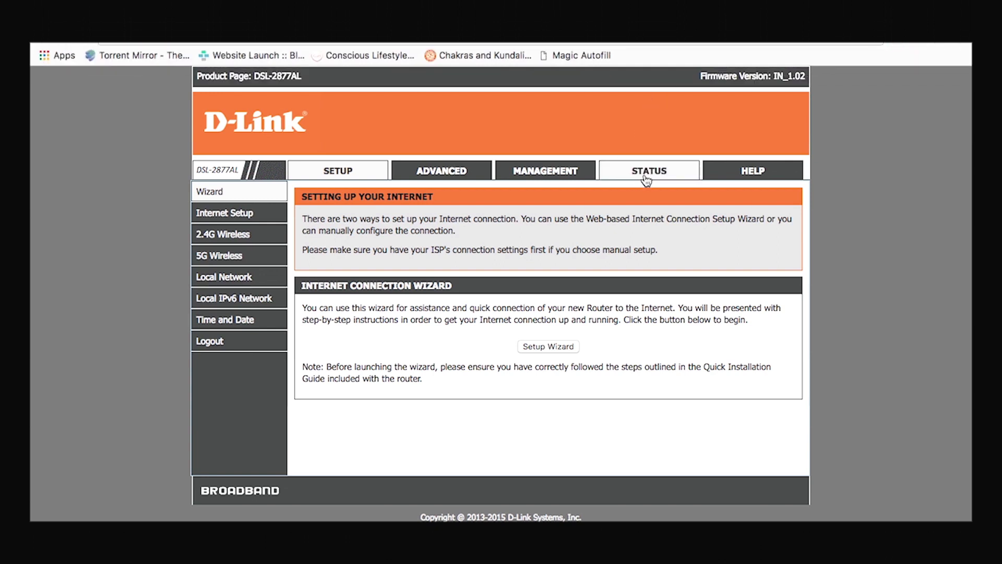
pyautogui.click(646, 180)
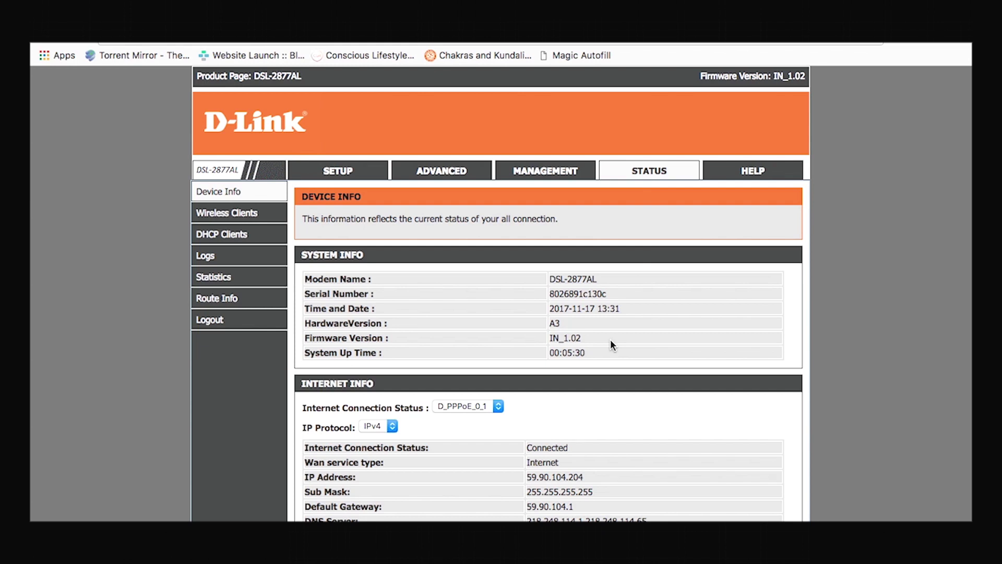
pyautogui.scroll(-5, 611, 340)
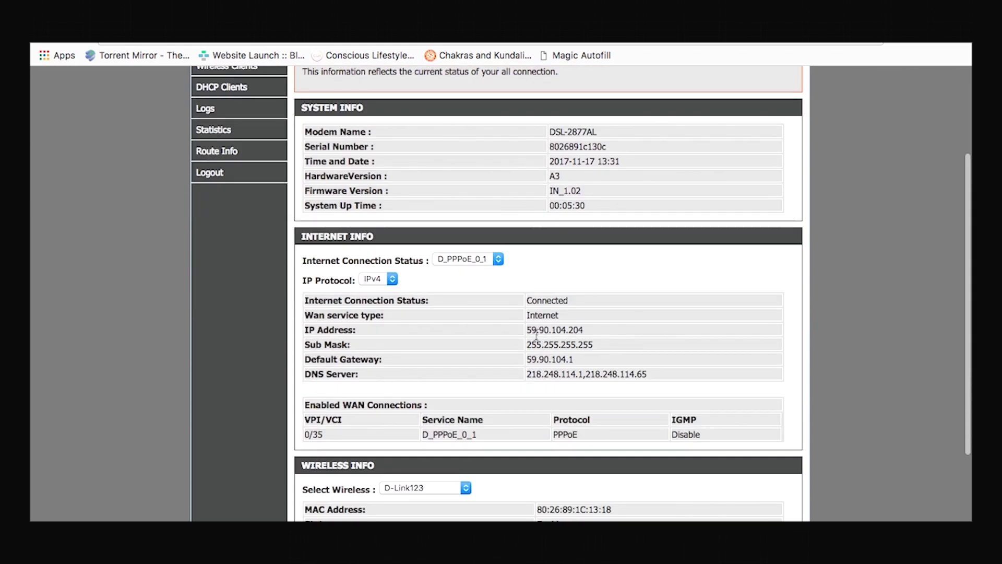
pyautogui.moveTo(531, 333); pyautogui.dragTo(586, 331)
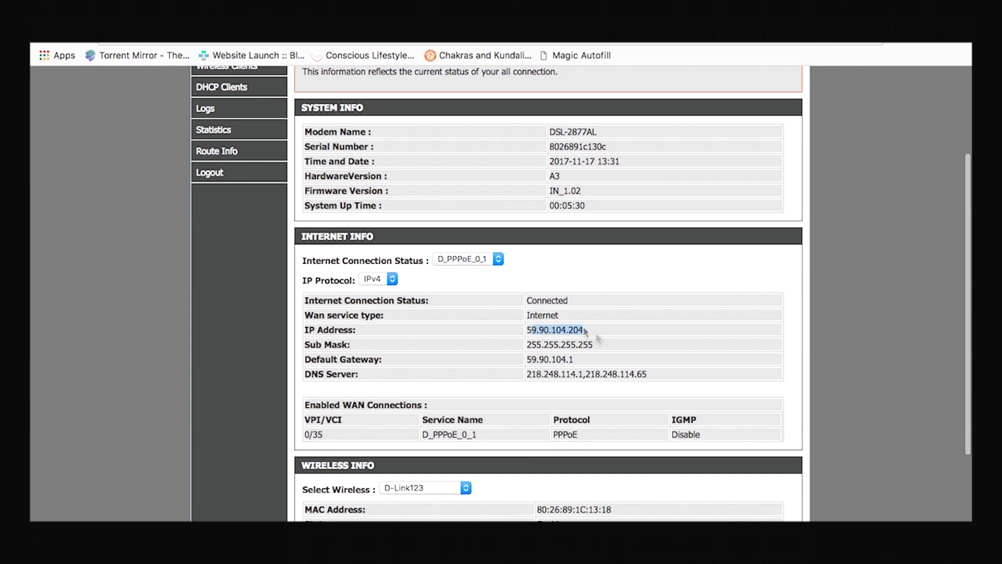
pyautogui.press('super+shift+f')
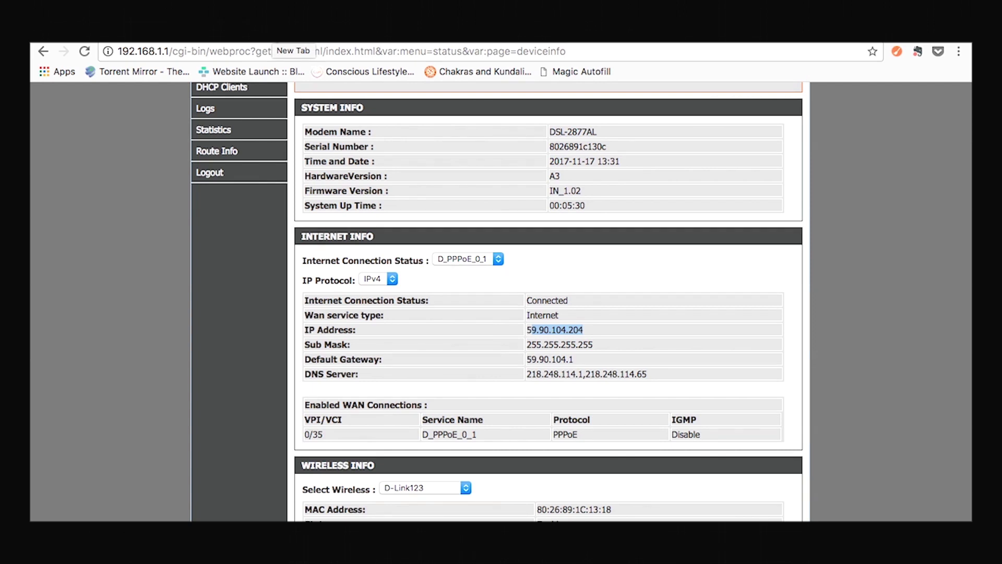
# Step: Load dlink.co.in in a new Chrome tab
pyautogui.press('super+t')
pyautogui.write('dl')
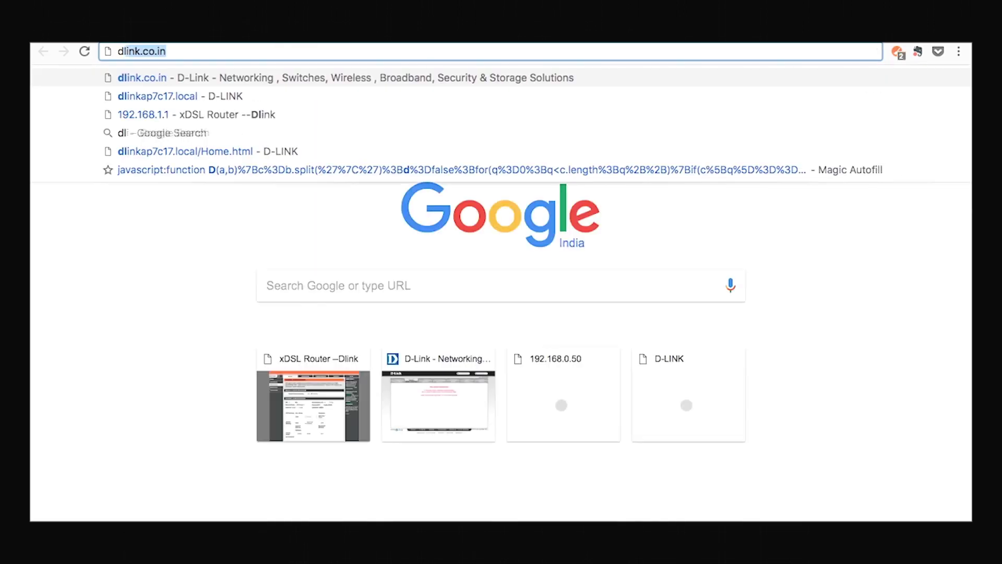
pyautogui.write('ink')
pyautogui.press('Return')
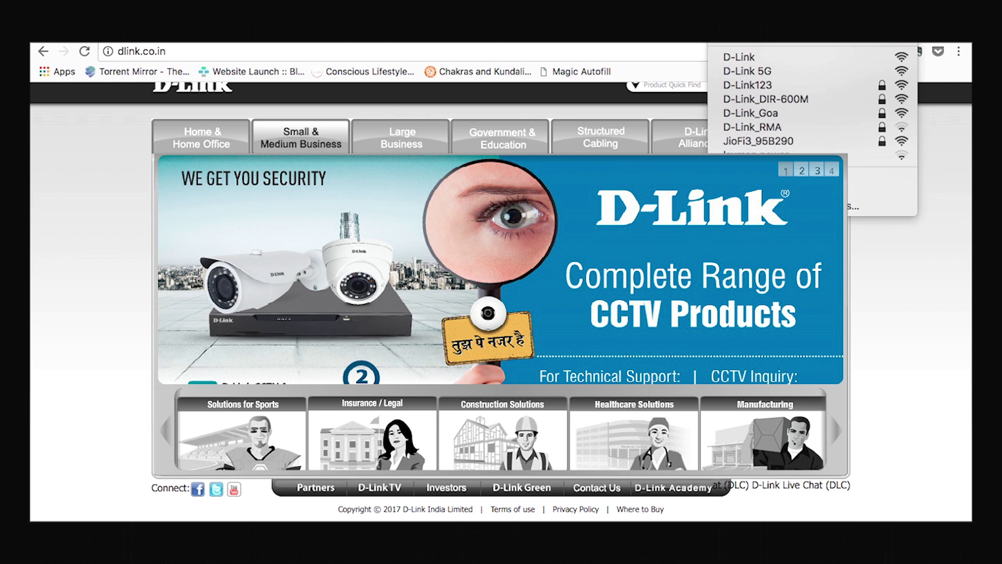
# Step: Join the Mac to D-Link123 with its Wi-Fi password and verify it in the Wi-Fi menu
pyautogui.click(737, 87)
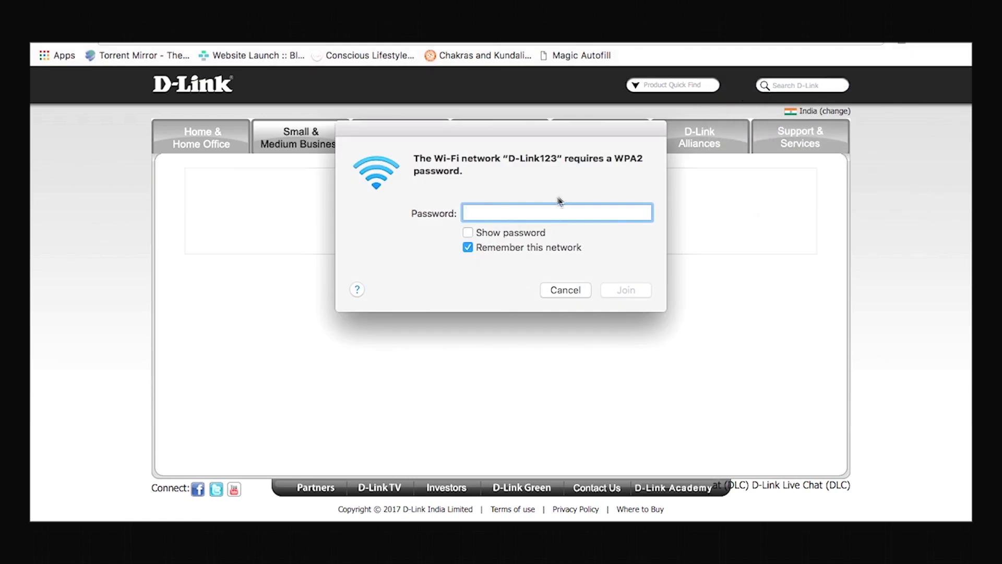
pyautogui.write('•••••••••')
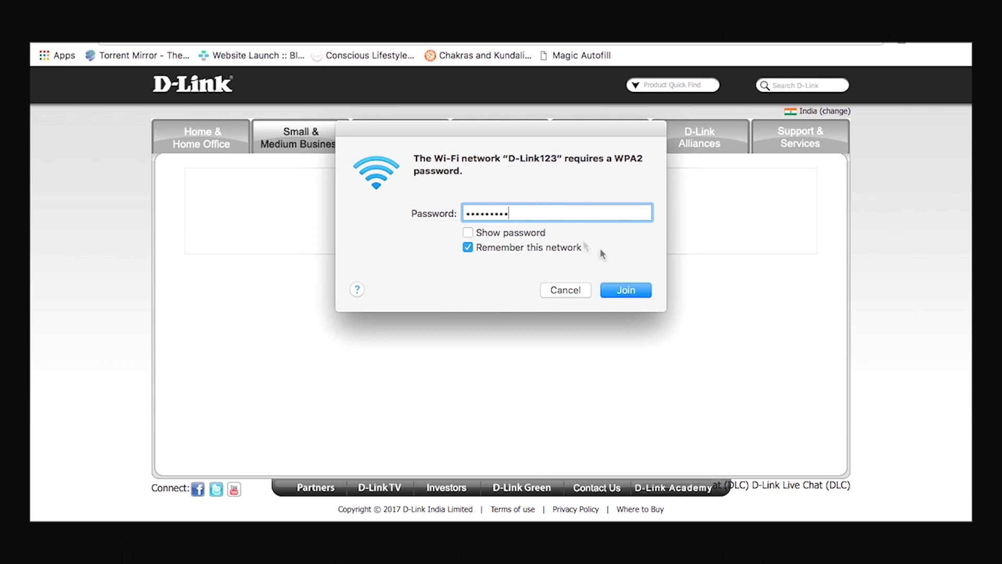
pyautogui.click(646, 291)
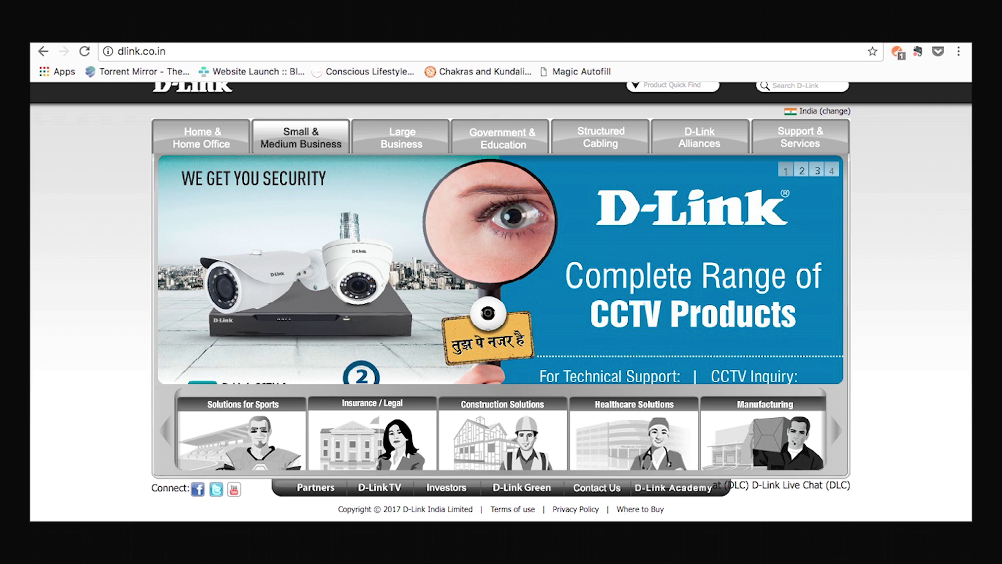
pyautogui.click(713, 37)
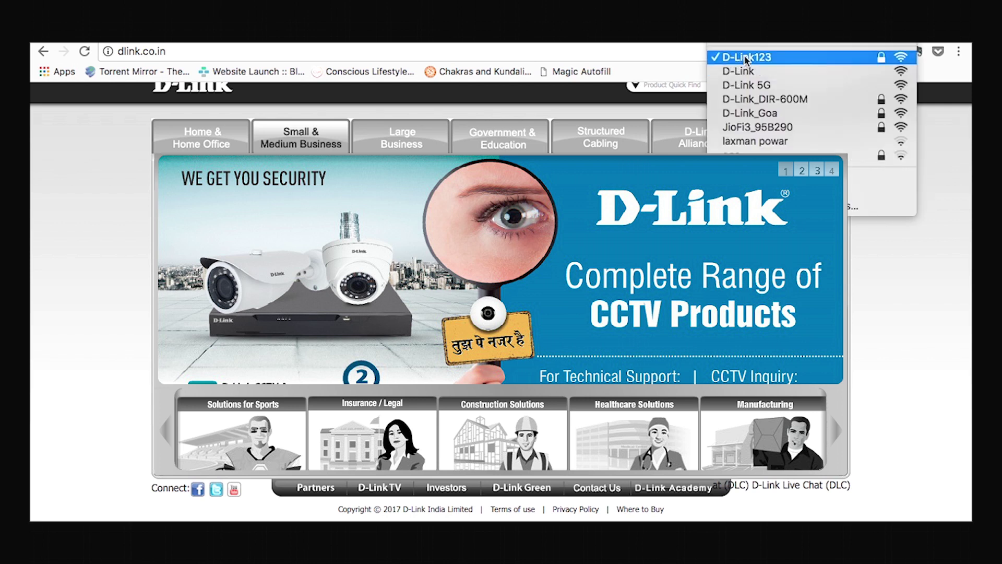
pyautogui.click(483, 110)
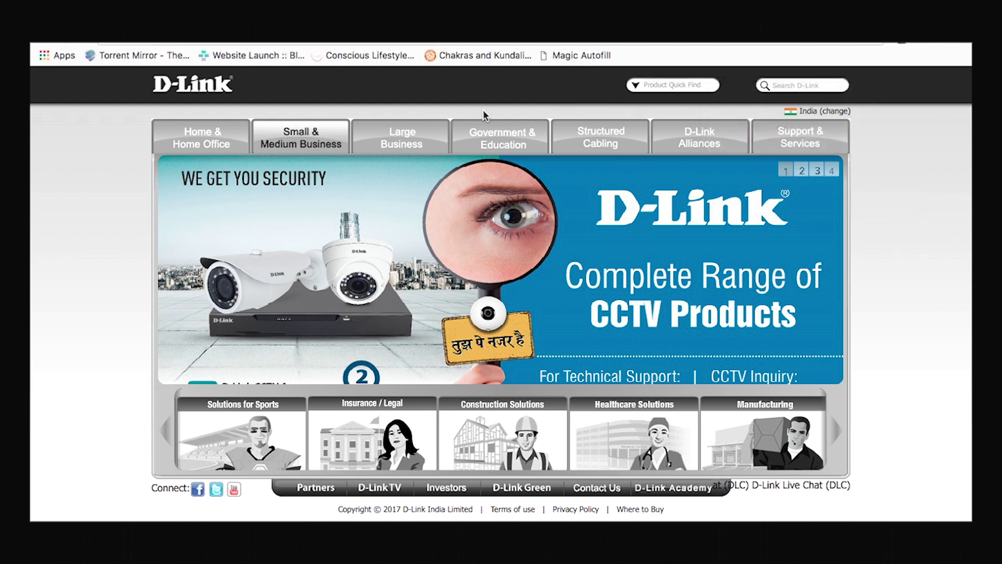
pyautogui.moveTo(209, 43)
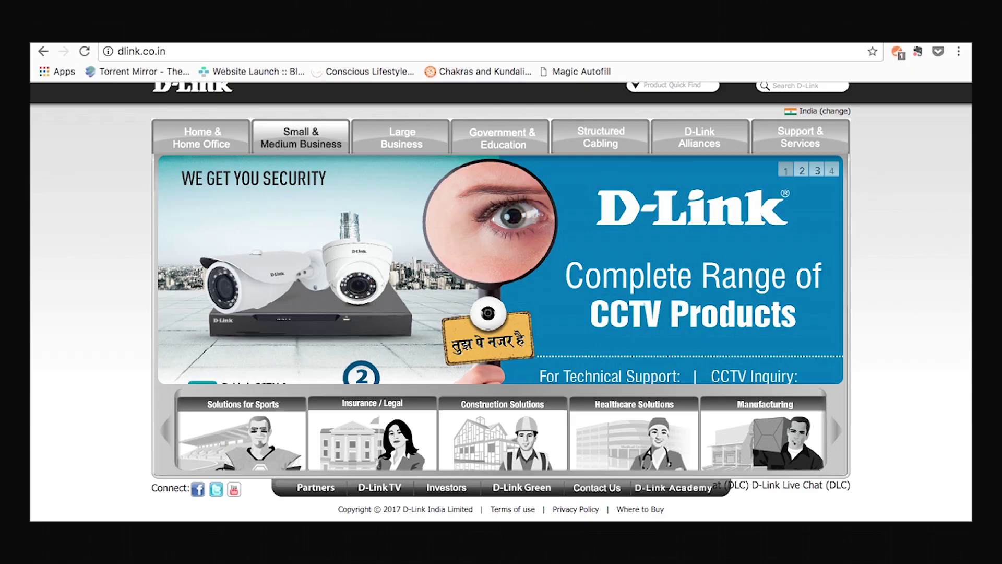